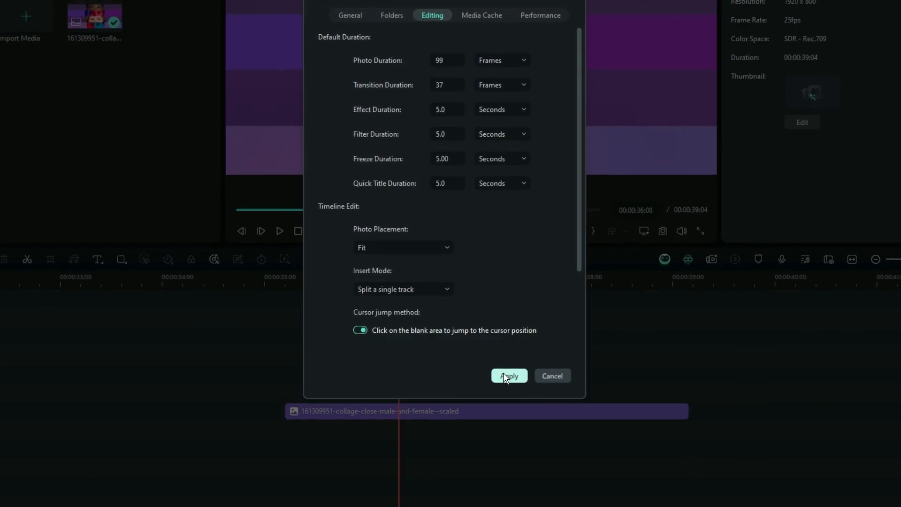
Apply the editing preferences with the blank-area cursor jump enabled, and test it by moving the playhead to several points on the timeline
left_click(503, 373)
left_click(458, 367)
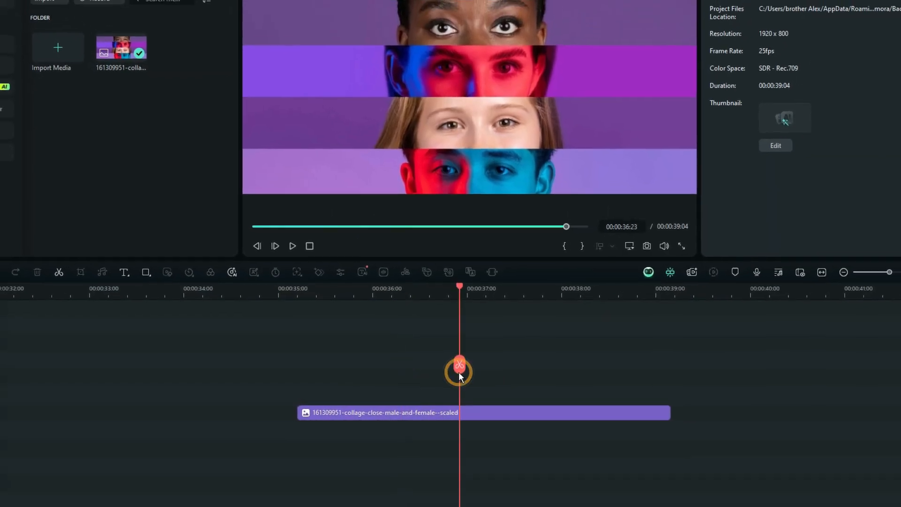
left_click(564, 368)
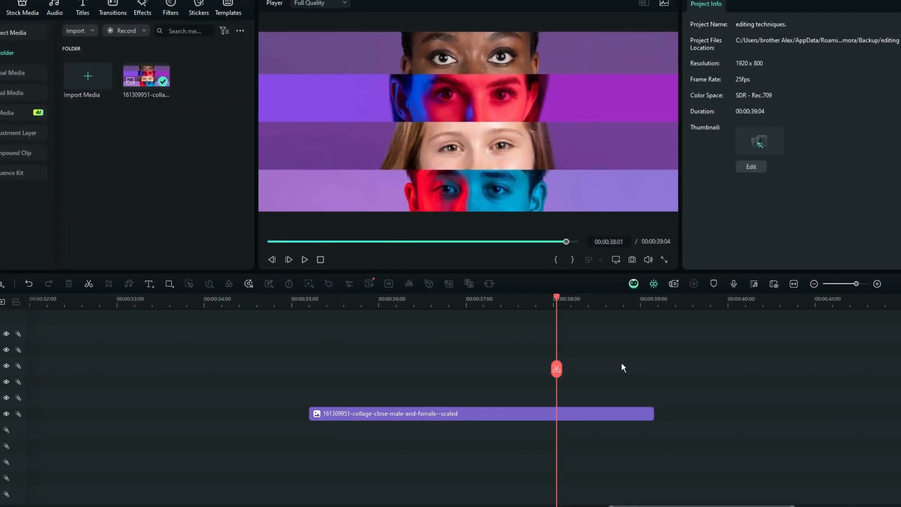
left_click(410, 369)
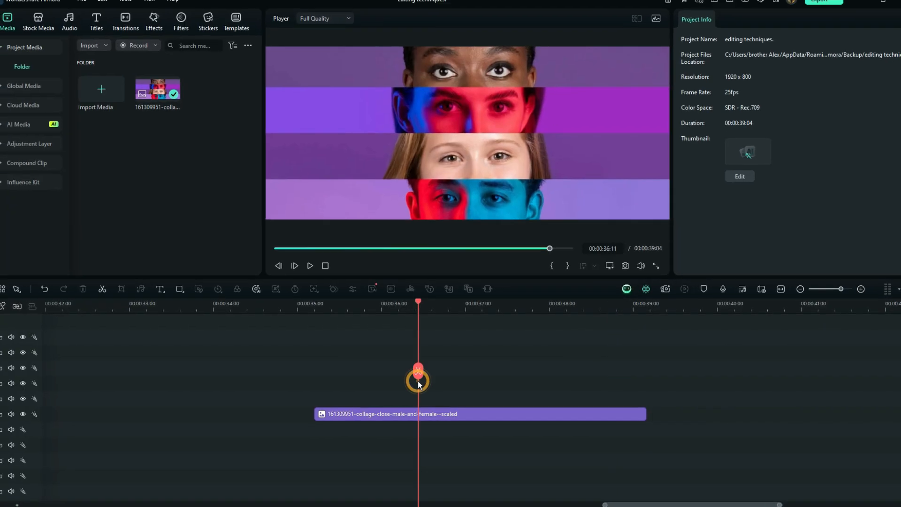
left_click(350, 372)
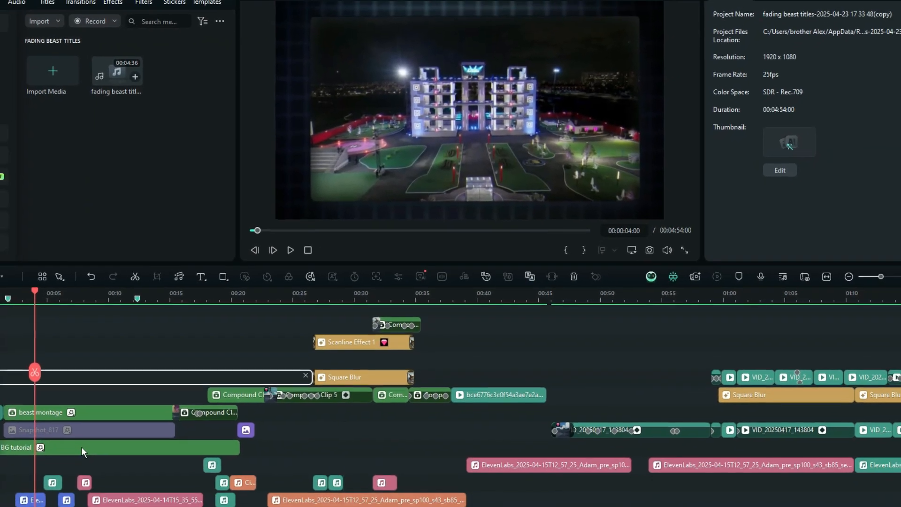
left_click(81, 447)
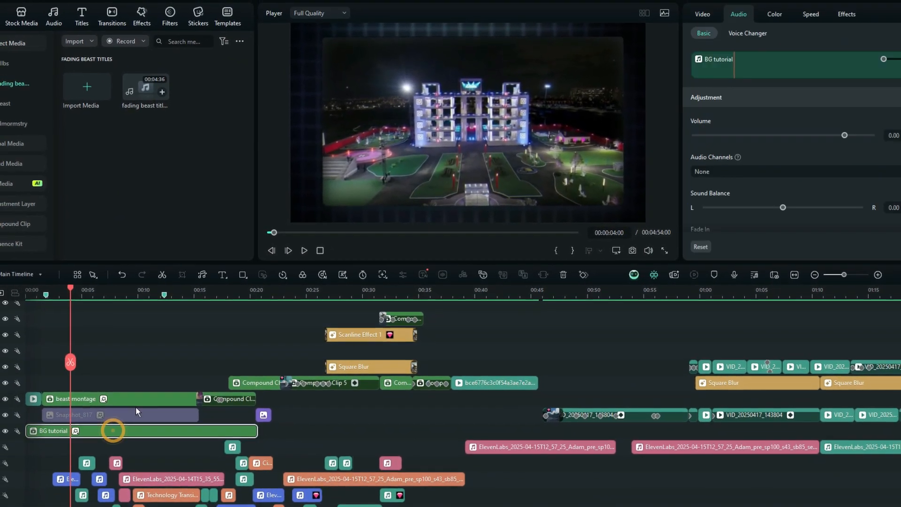
left_click(151, 398, "ctrl")
left_click(252, 381, "ctrl")
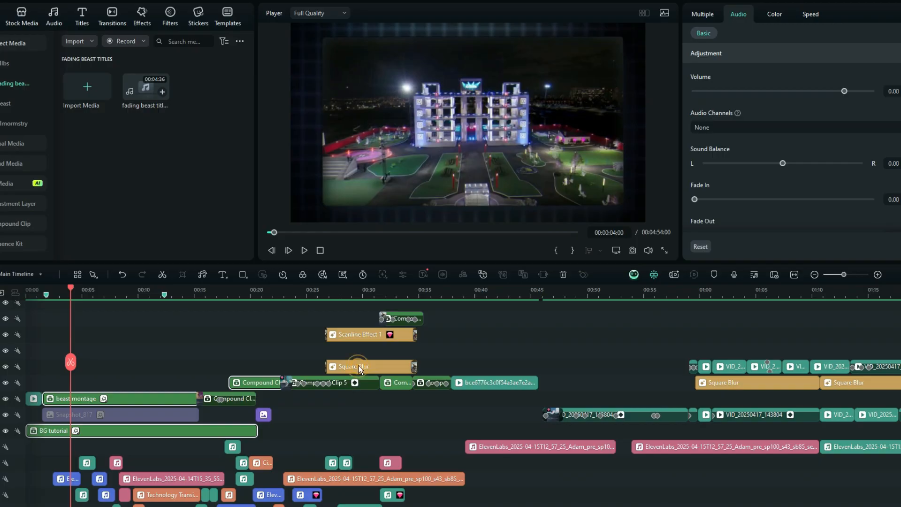
right_click(358, 365)
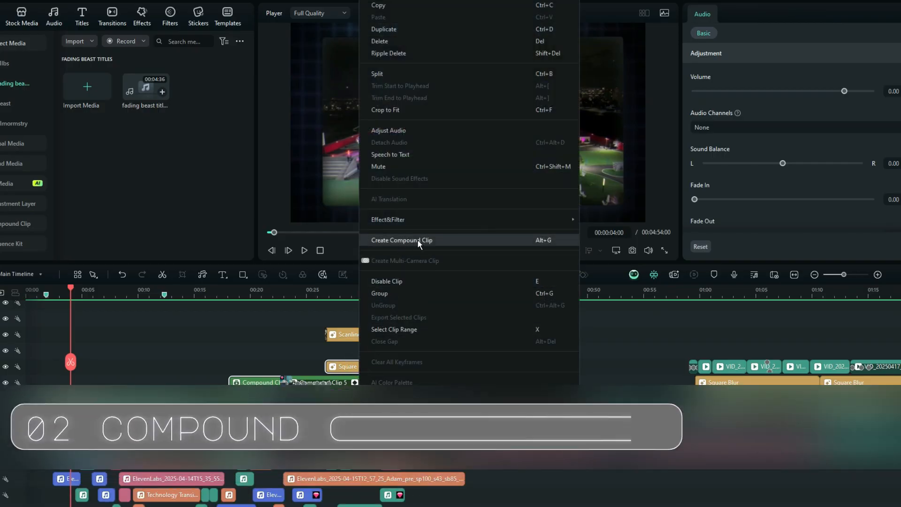
left_click(107, 289)
left_click(108, 289)
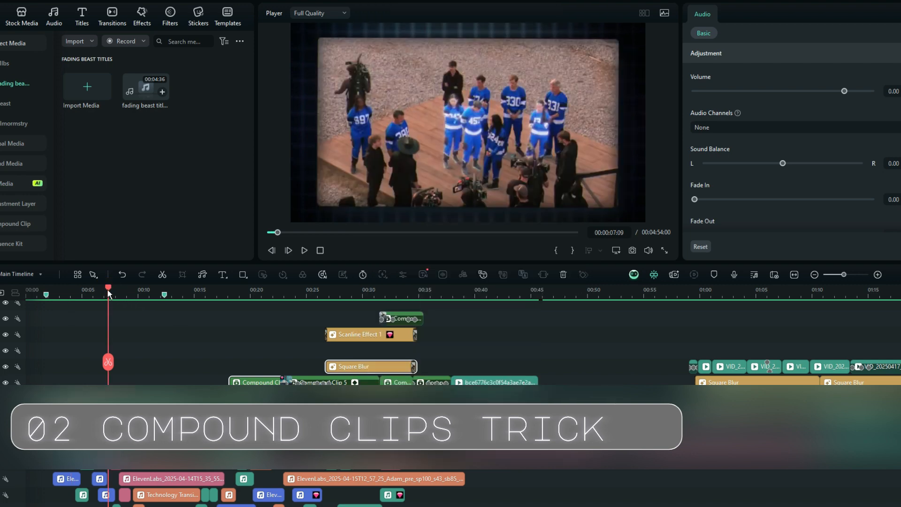
left_click(37, 292)
left_click_drag(37, 289, 88, 319)
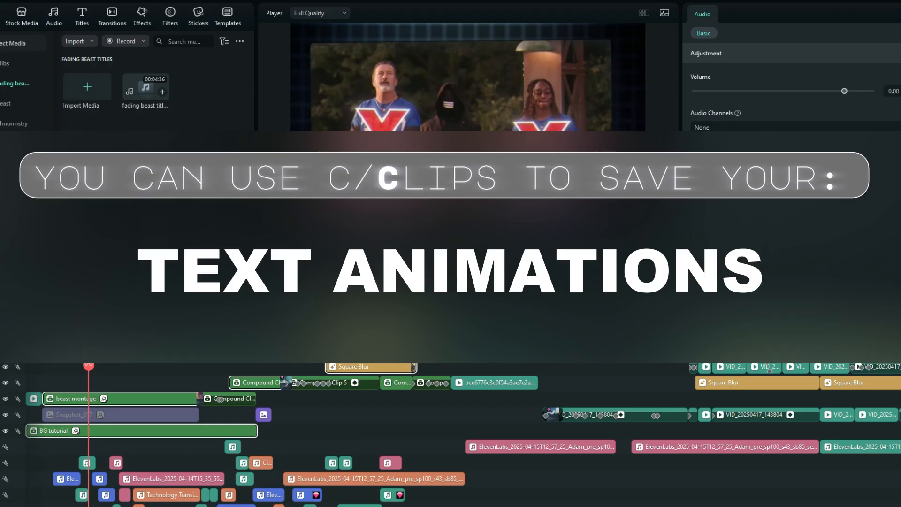
Combine the beast montage clip and the adjacent clip into a compound clip named intro, and save it as a custom compound clip
left_click(107, 402)
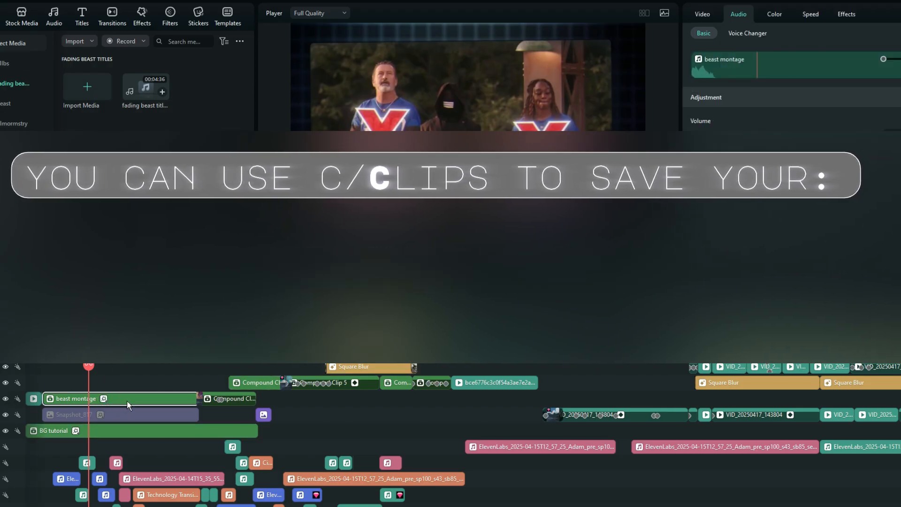
left_click_drag(140, 377, 186, 390)
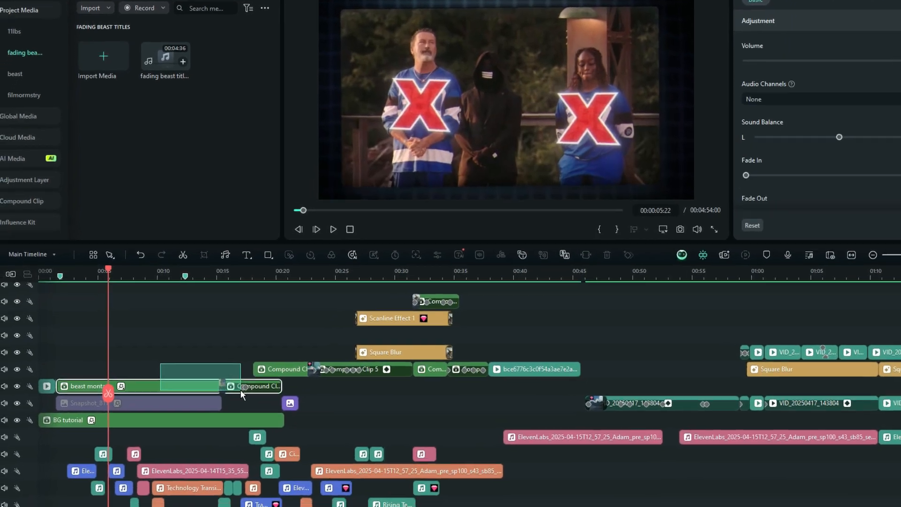
right_click(190, 387)
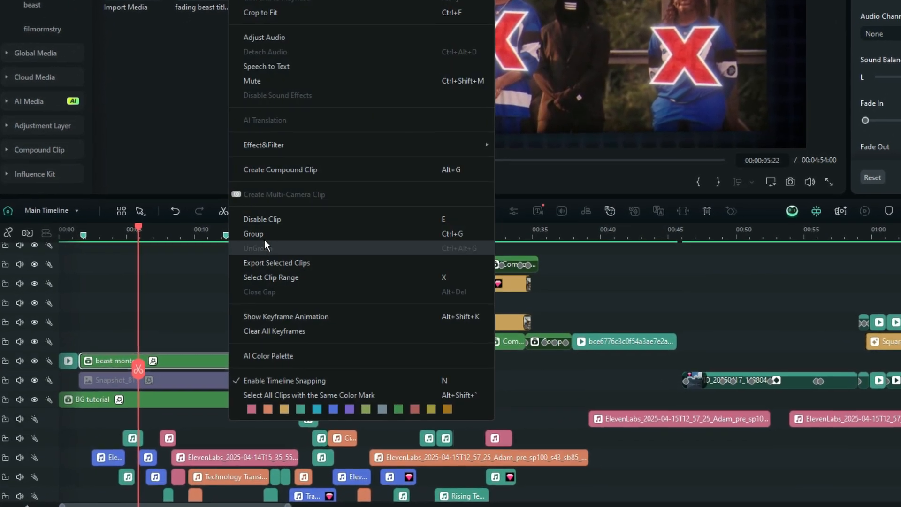
left_click(282, 169)
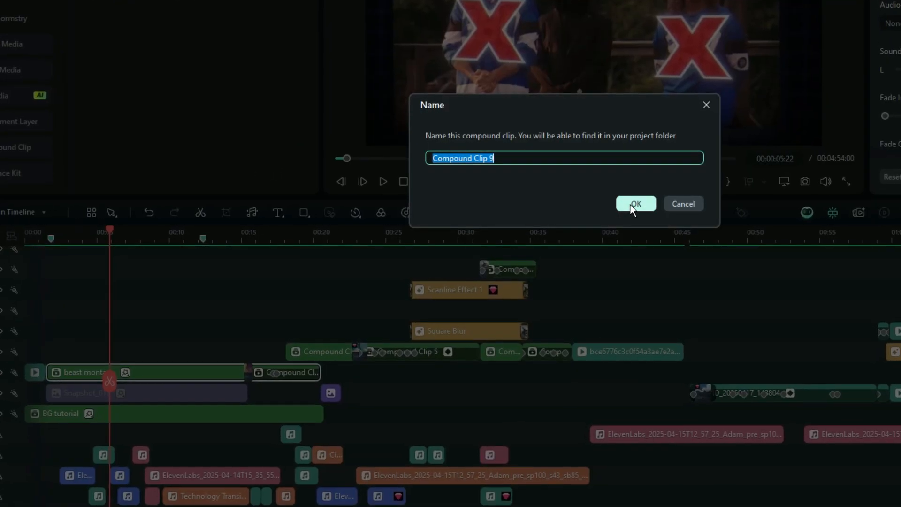
type("intro")
left_click(630, 204)
right_click(191, 374)
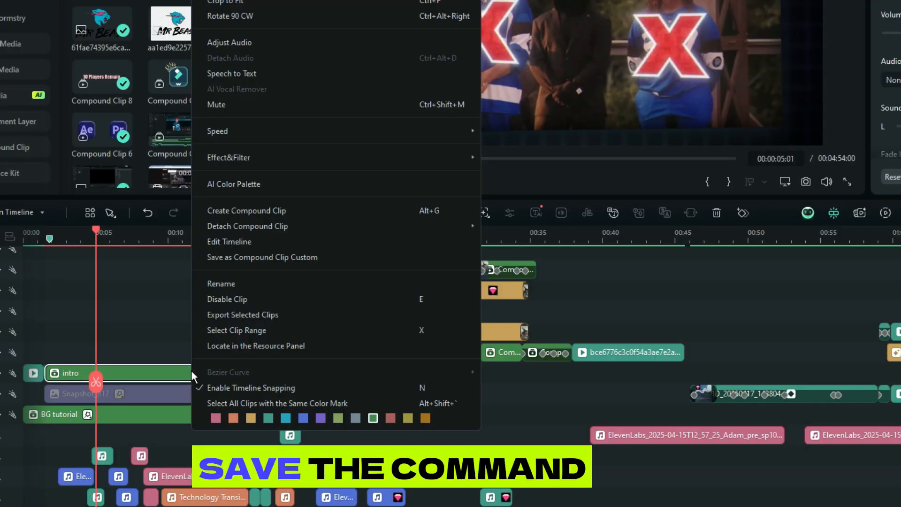
left_click(300, 257)
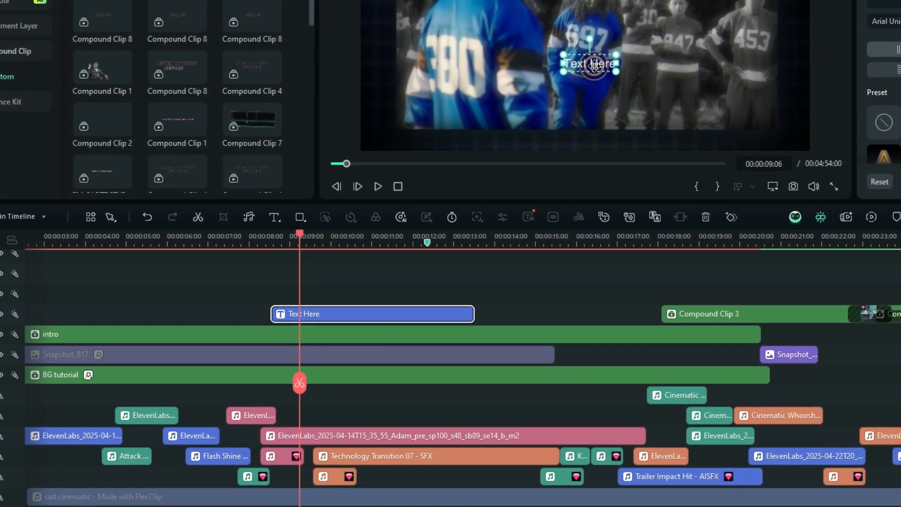
Replace the placeholder text of the title clip with beastgames
double_click(600, 61)
type("beastg")
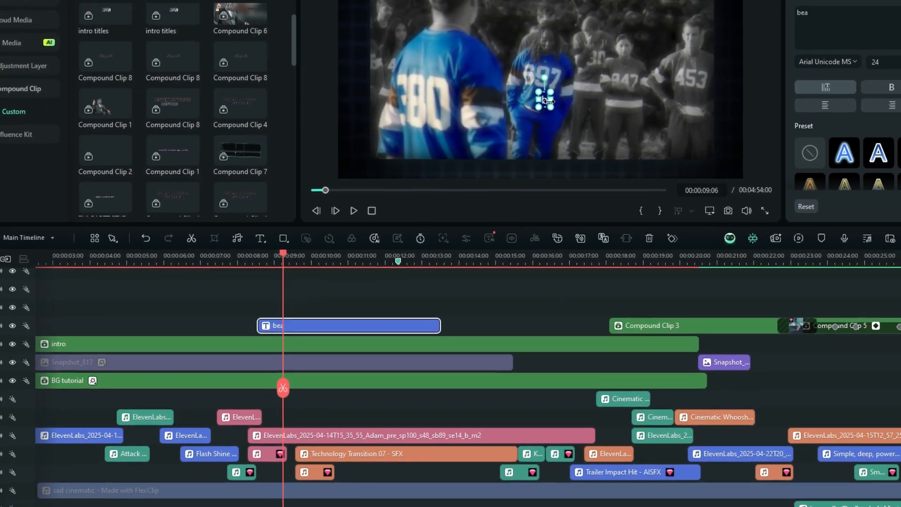
type("ames")
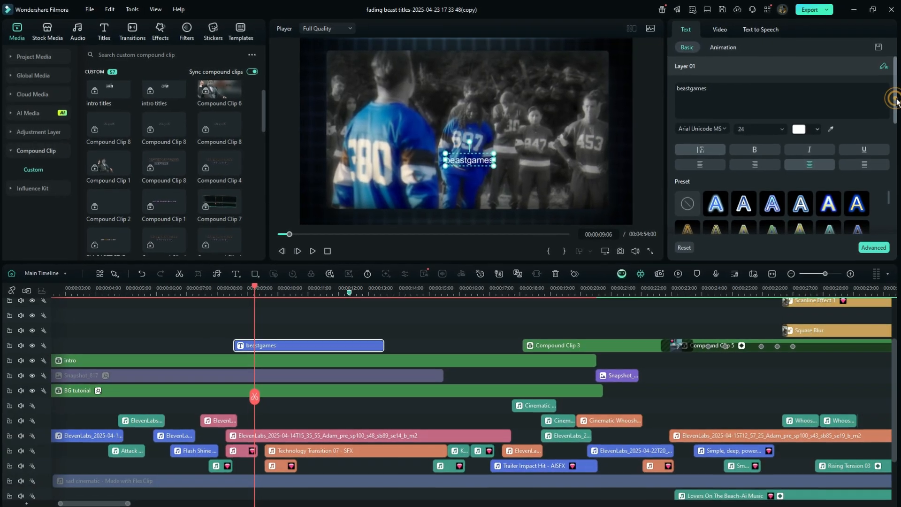
Save the beastgames title's text settings as a custom text preset named beast g
left_click_drag(896, 96, 896, 143)
scroll(781, 141, "up", 5)
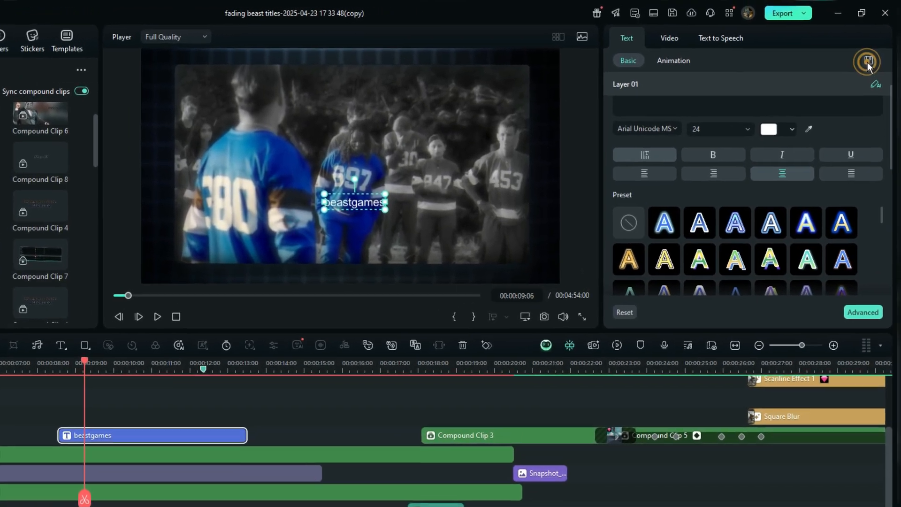
left_click(873, 54)
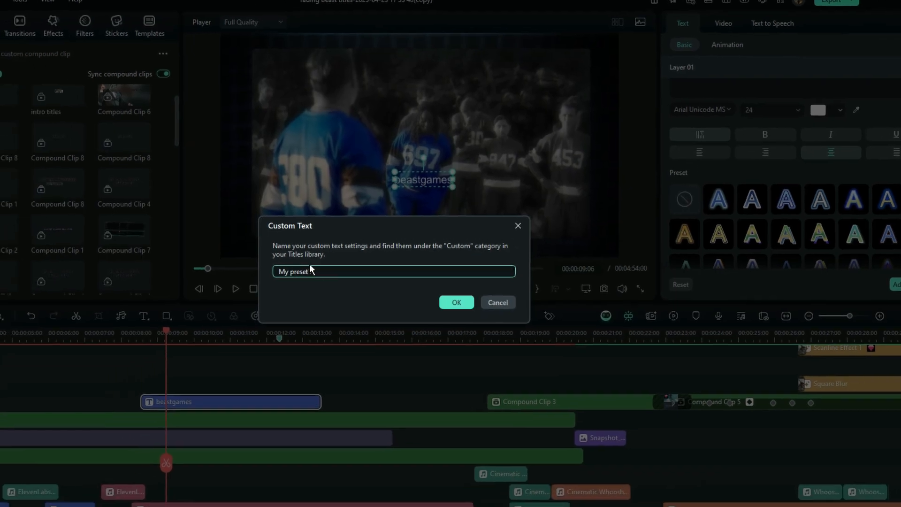
left_click(234, 299)
key("ctrl+a")
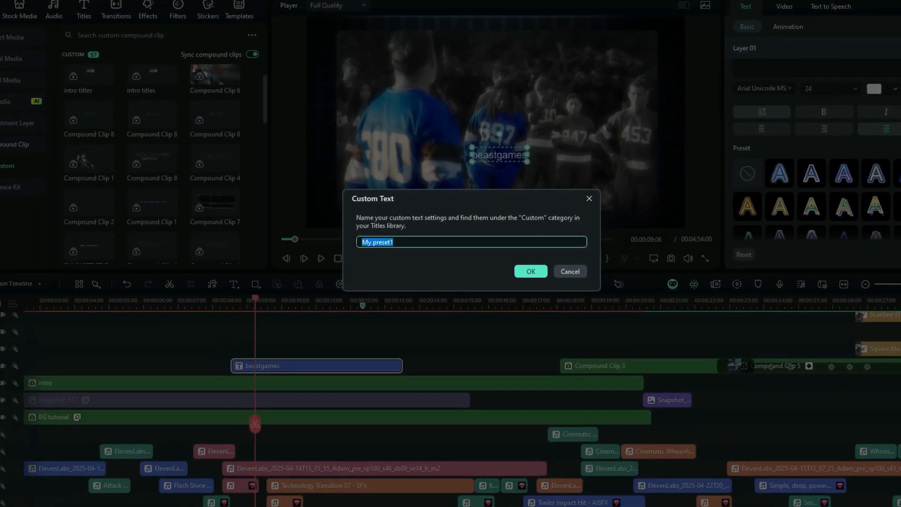
type("beast g")
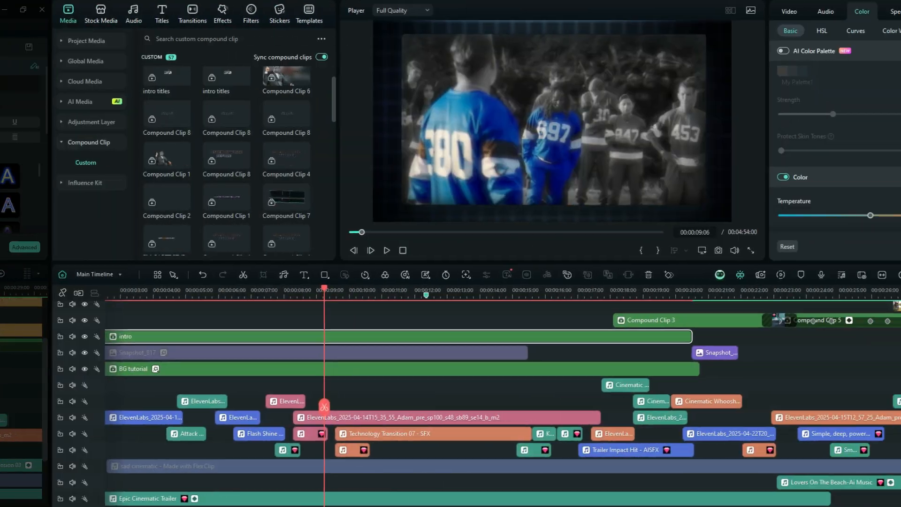
Set the intro clip's color temperature to 1.00 and start saving its color settings as a custom preset
type("1")
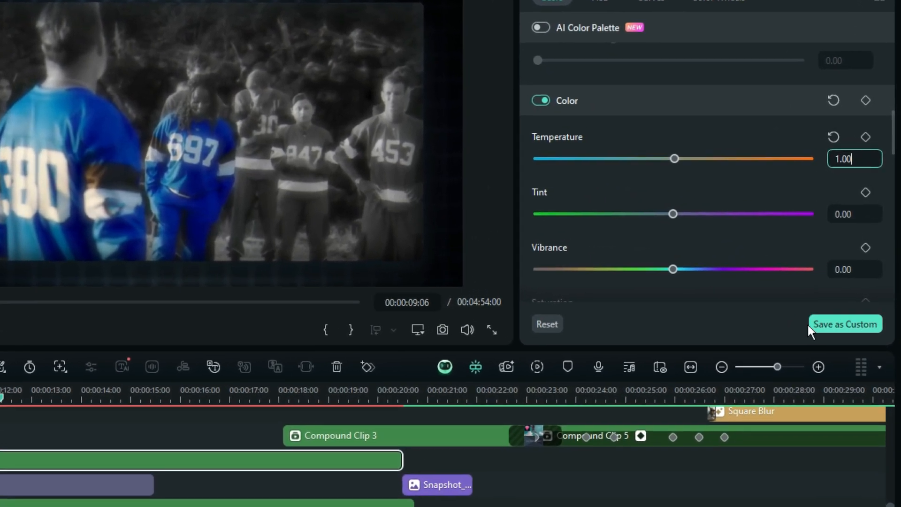
left_click(833, 328)
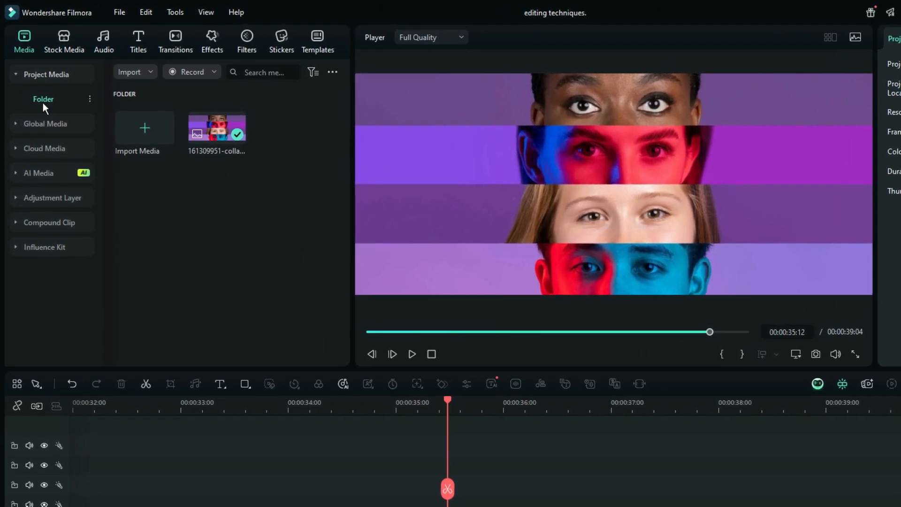
Rename the existing Project Media folder as images
right_click(34, 84)
left_click(70, 117)
type("images")
key("Return")
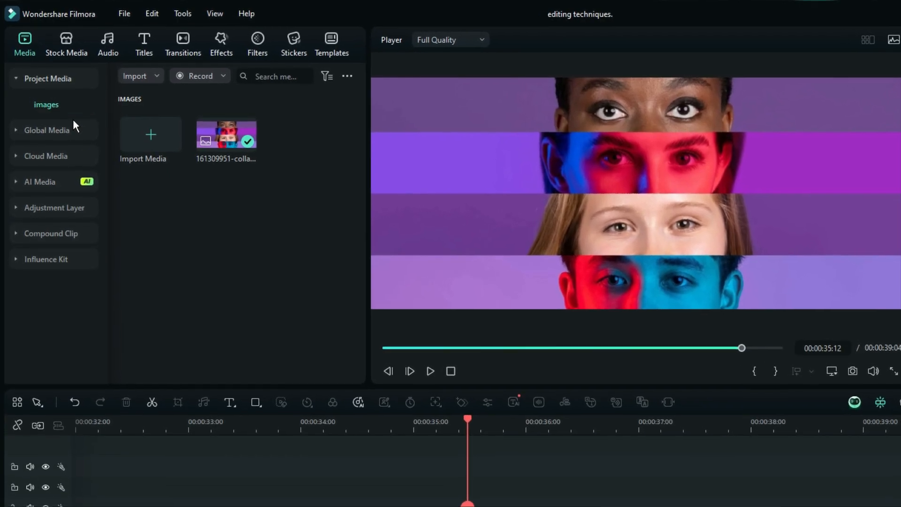
Add a new Project Media folder named audios
right_click(75, 107)
left_click(122, 124)
type("audios")
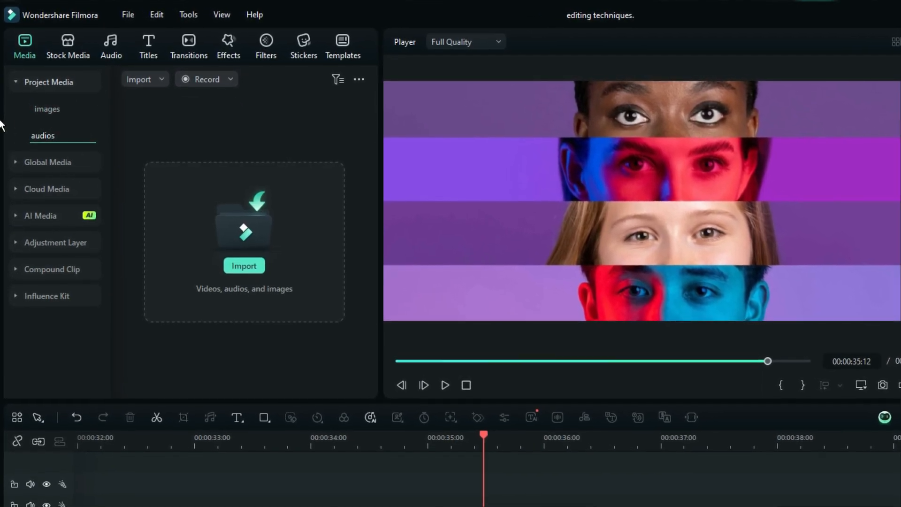
key("Return")
Add two more Project Media folders named sfx and clips
right_click(21, 129)
left_click(52, 171)
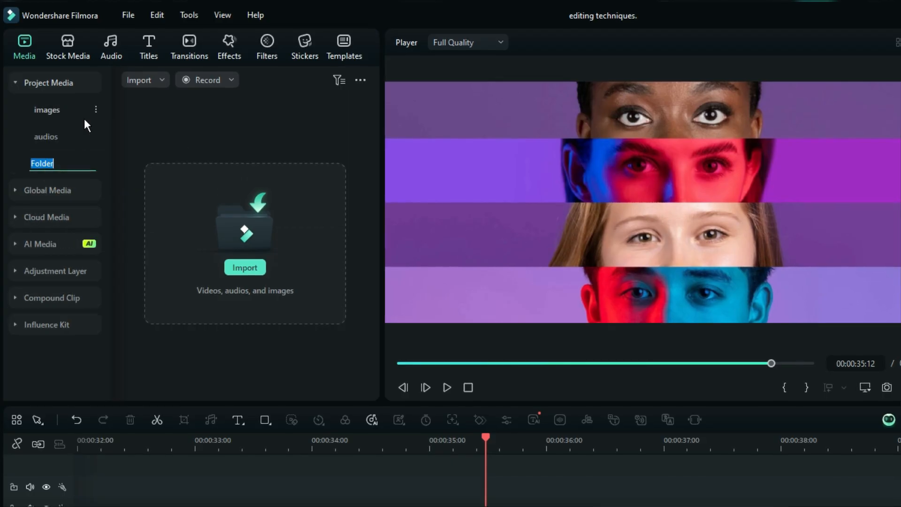
type("sfx")
key("Return")
right_click(78, 147)
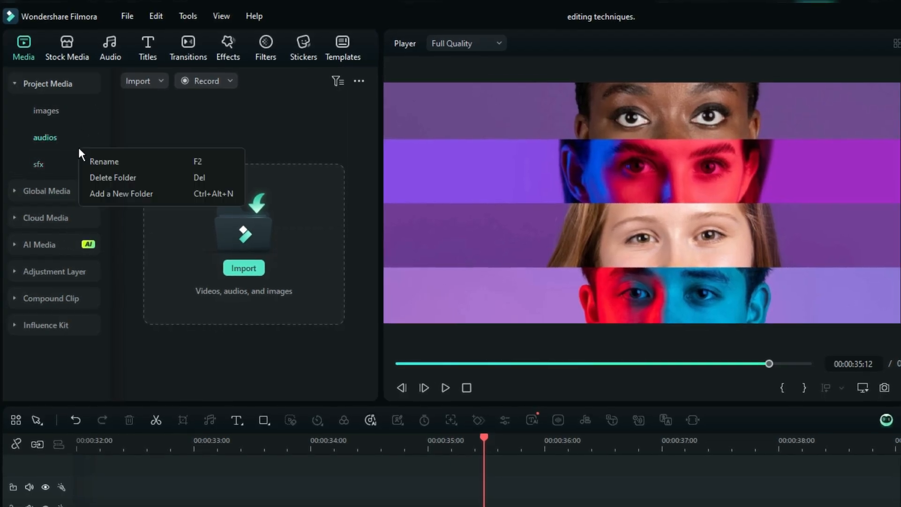
left_click(117, 192)
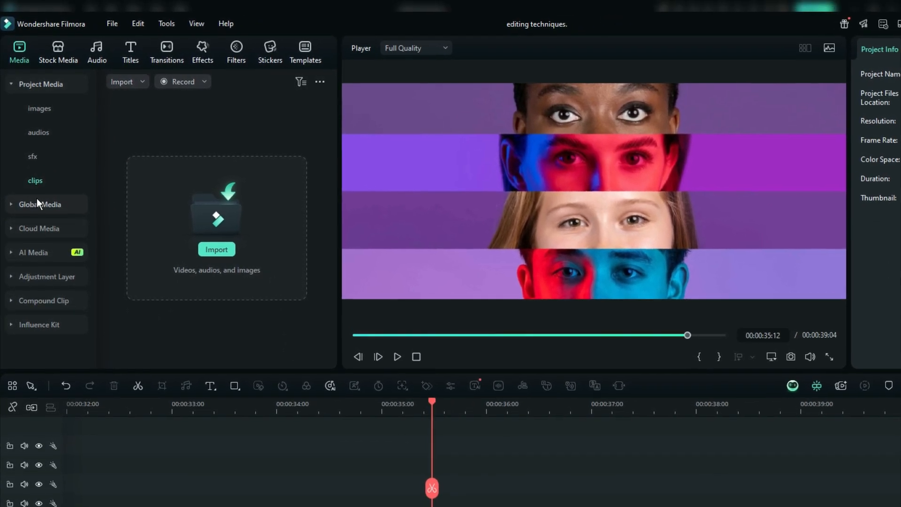
Open the Global Media library and try to add a new folder to it
left_click(37, 204)
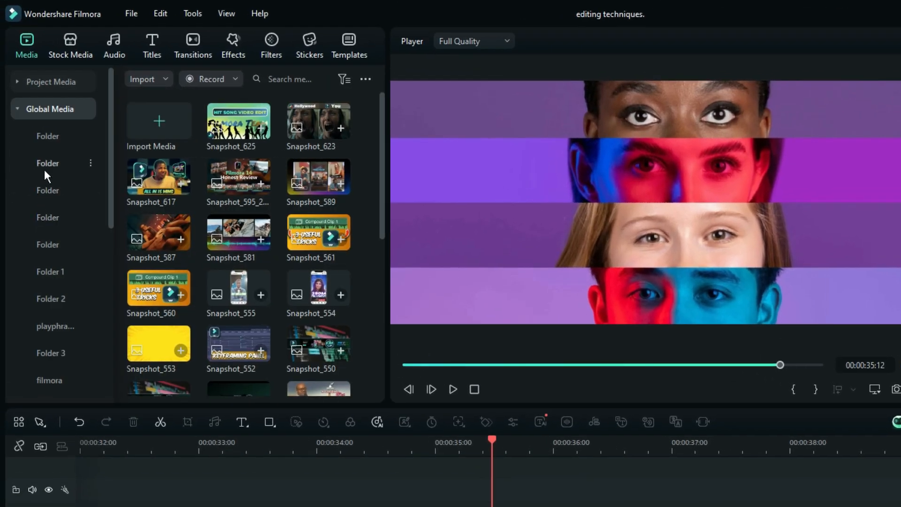
scroll(33, 197, "up", 5)
right_click(23, 147)
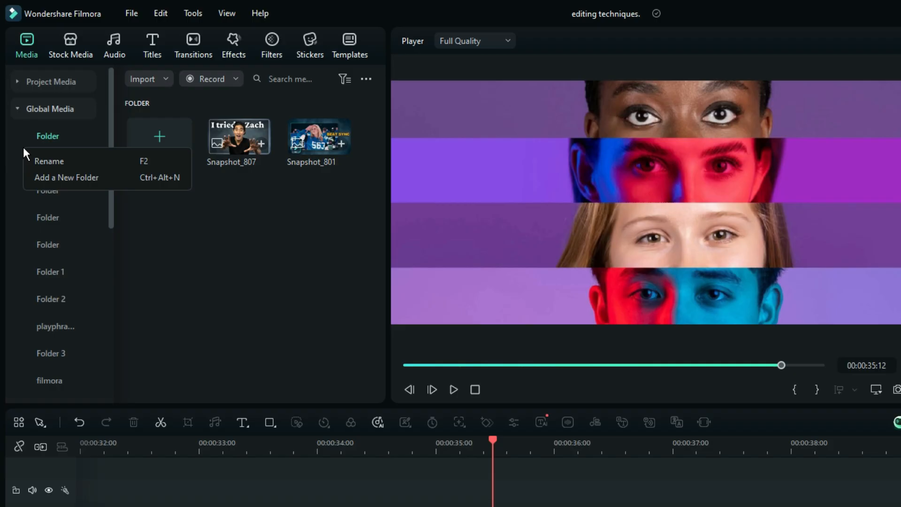
left_click(66, 178)
left_click(67, 184)
Rename the first Global Media folder as images
left_click(51, 133)
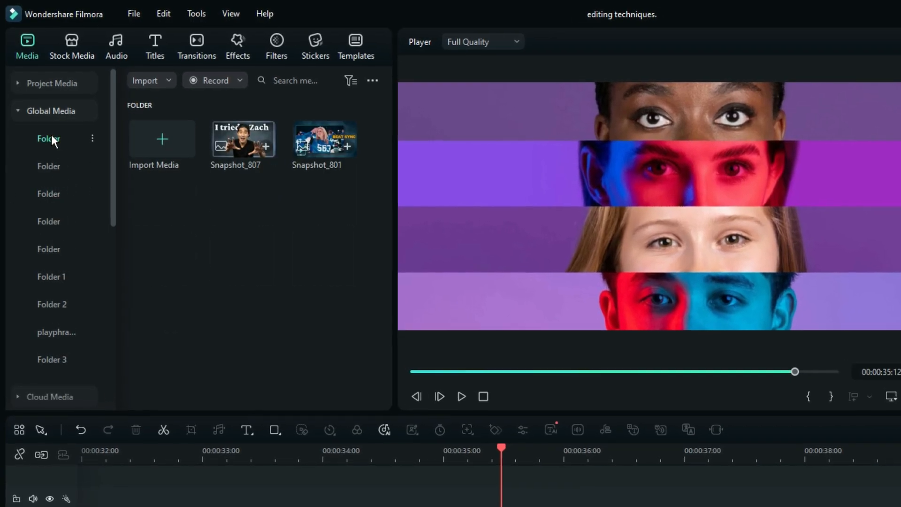
right_click(52, 140)
left_click(74, 147)
type("image")
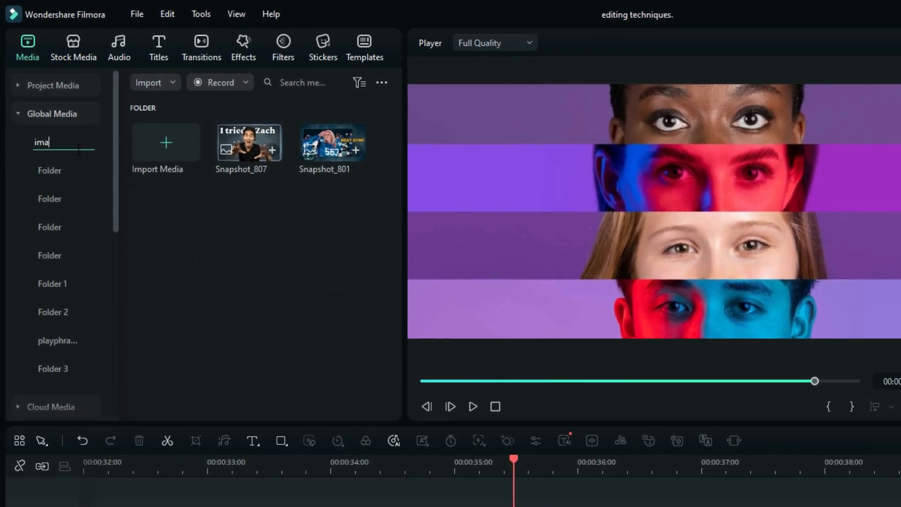
type("s")
key("Return")
Rename the second Global Media folder as snapshotss
left_click(40, 176)
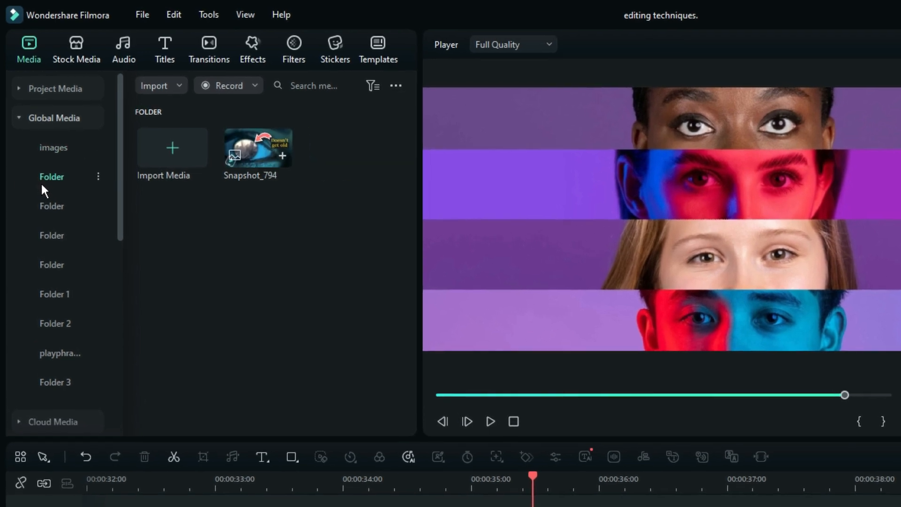
right_click(51, 182)
left_click(70, 195)
type("snapsh")
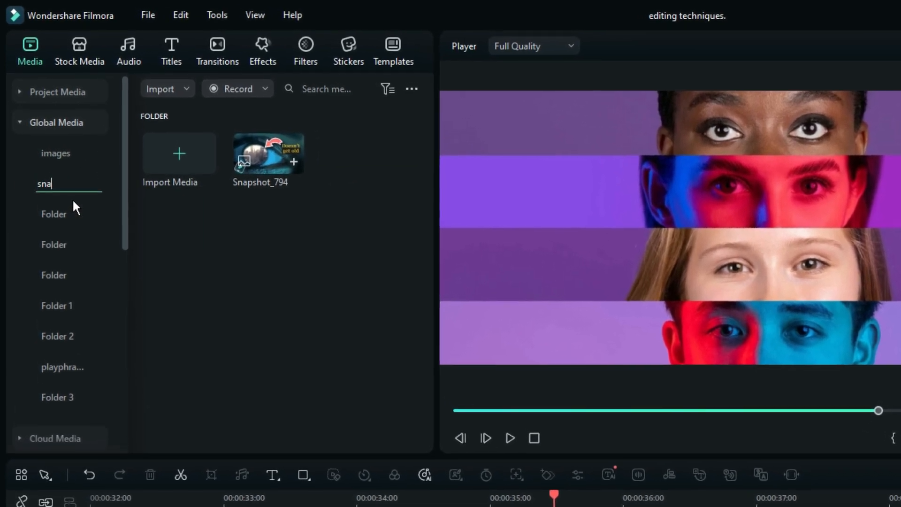
type("otss")
key("Return")
Rename the third Global Media folder, just below snapshotss, as m-recorder
left_click(64, 217)
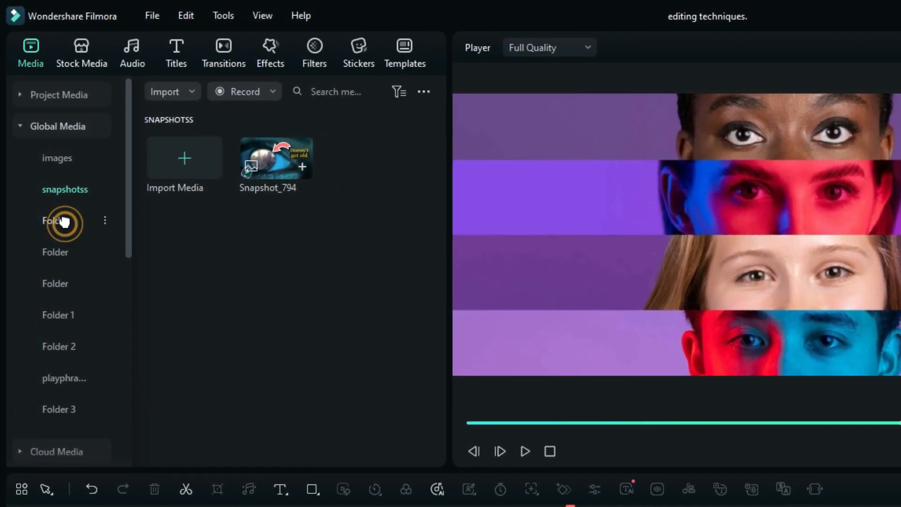
right_click(64, 225)
left_click(74, 237)
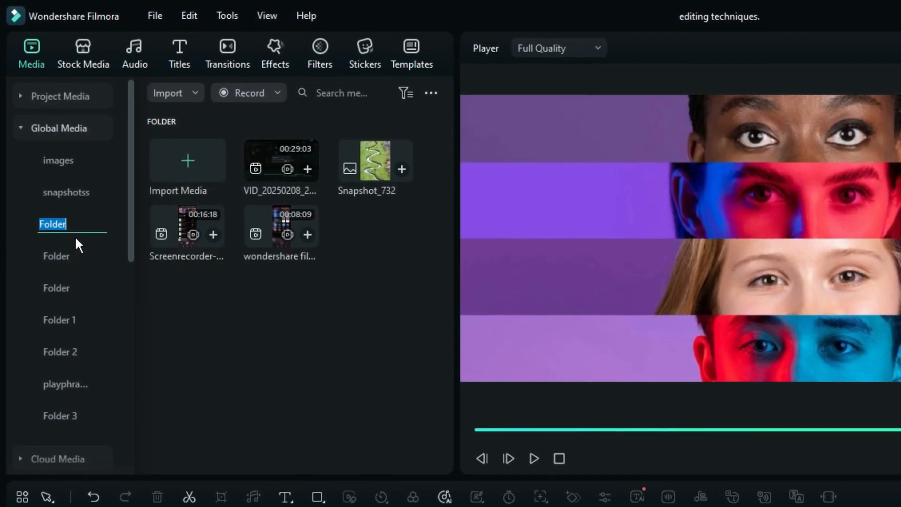
type("m-recorder")
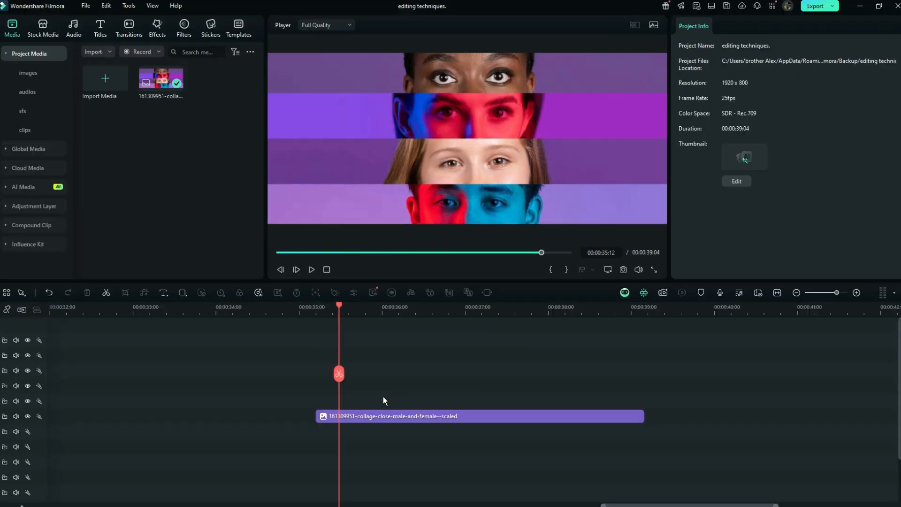
Customize the timeline toolbar by moving the Delete and Keyframing tools to its end, and save the new layout
left_click(364, 455)
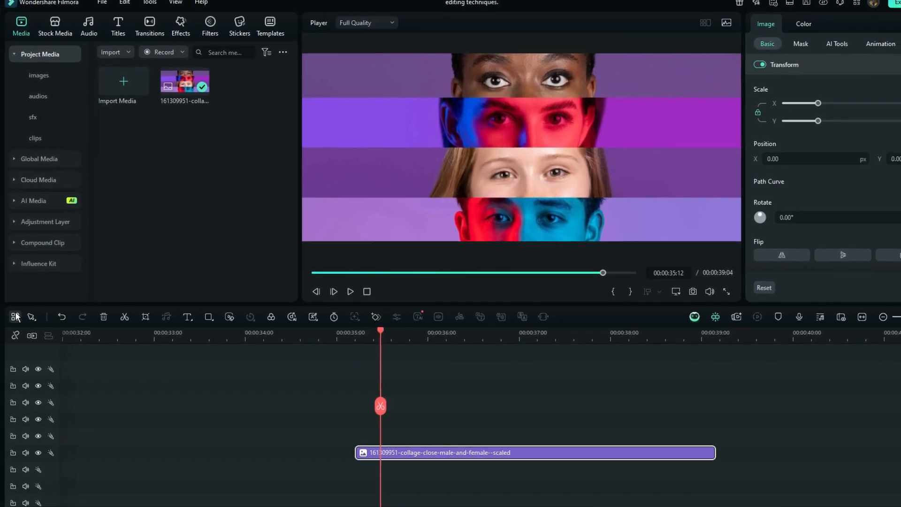
left_click(12, 317)
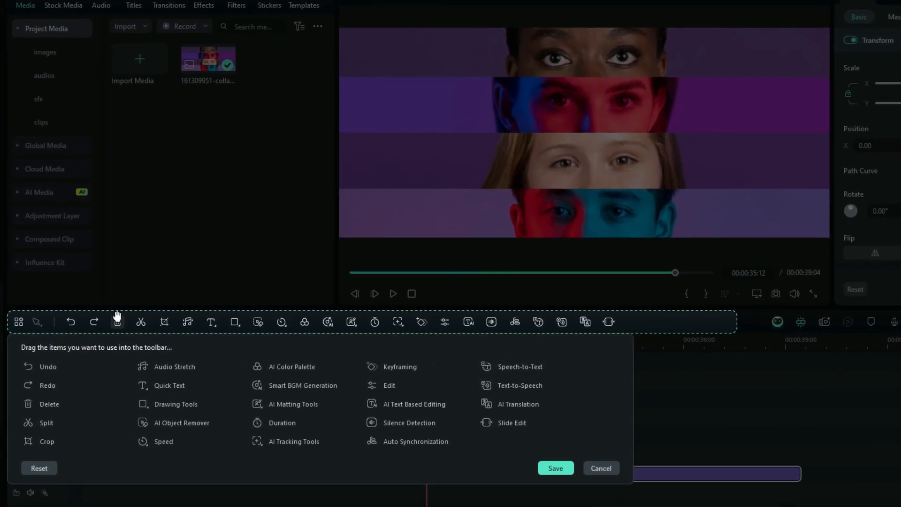
left_click_drag(118, 321, 203, 332)
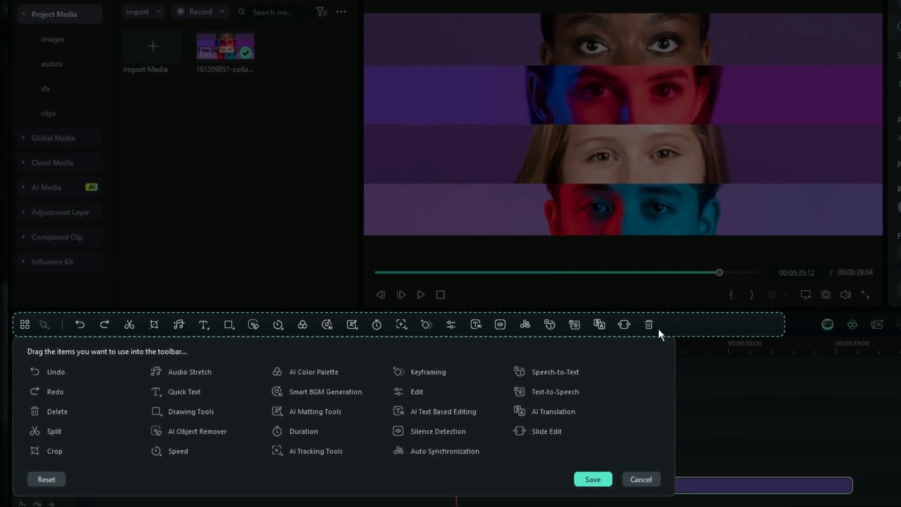
left_click_drag(423, 325, 663, 325)
left_click(593, 479)
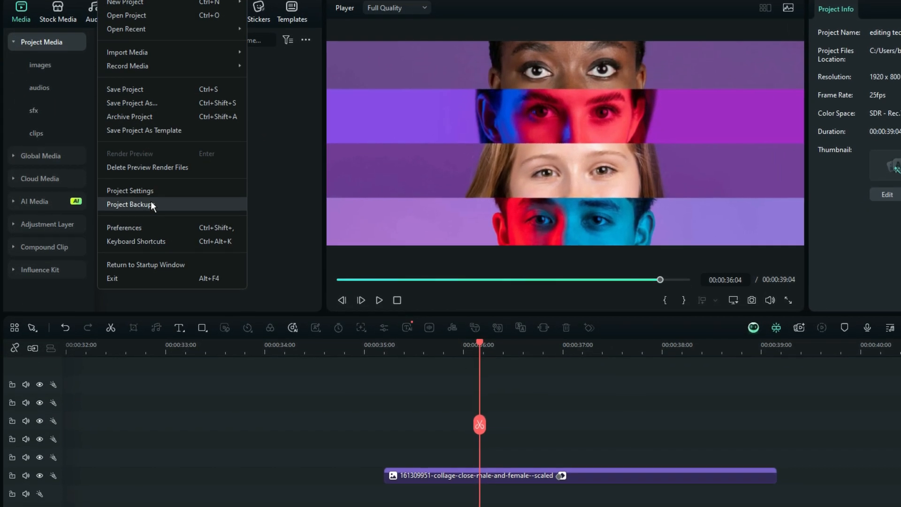
Set the project resolution to 3840x1600 and the frame rate to 60 fps in the project settings
left_click(149, 217)
left_click(553, 214)
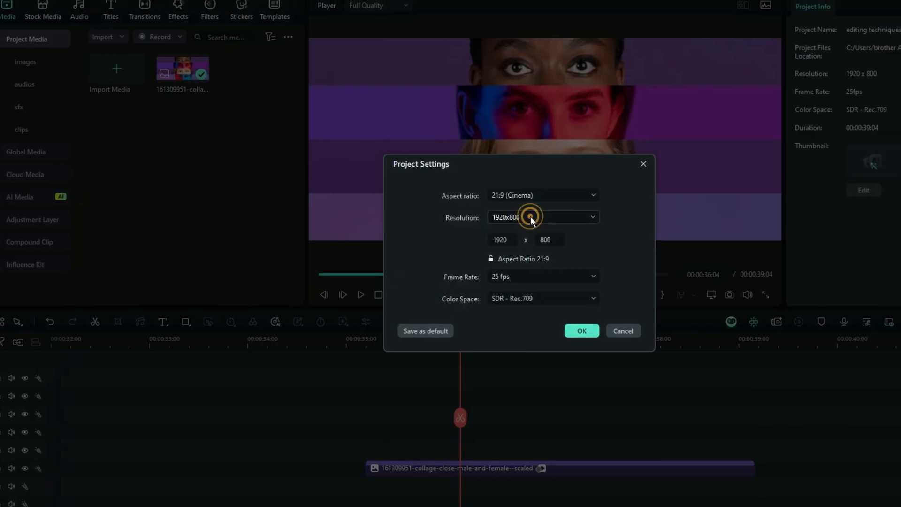
left_click(494, 294)
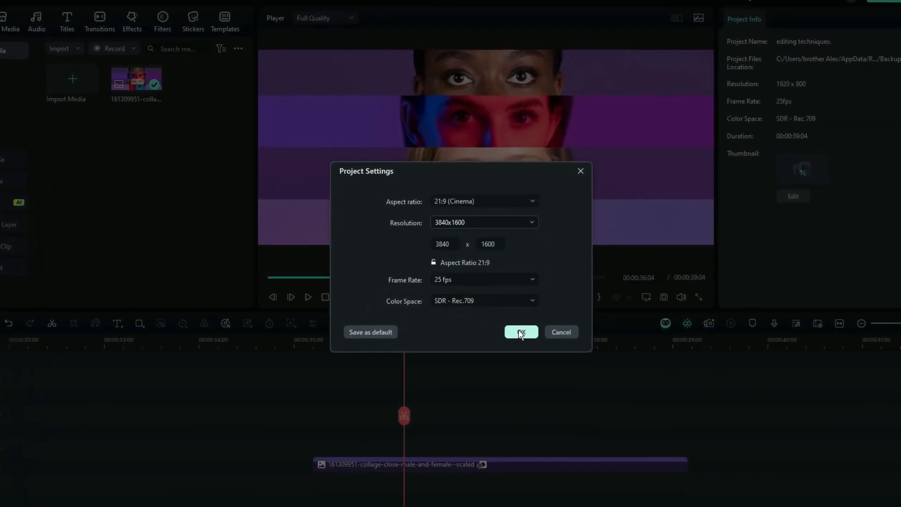
left_click(505, 280)
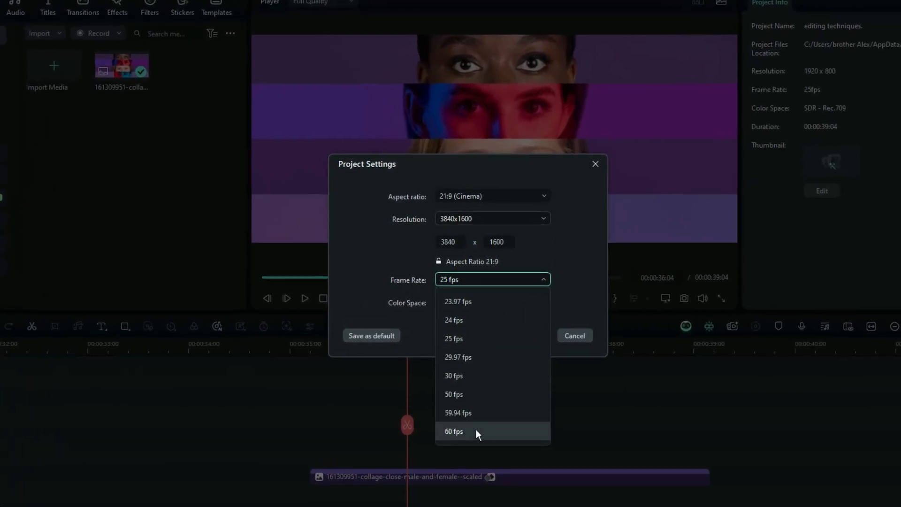
left_click(474, 431)
left_click(540, 341)
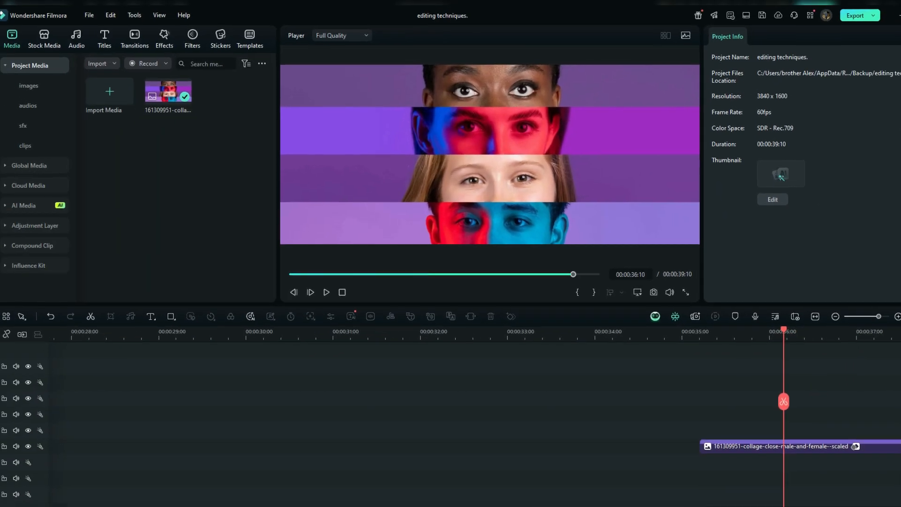
Set the export resolution to 3840*2160 and the export frame rate to 60 fps, leaving the export window without exporting
left_click(836, 14)
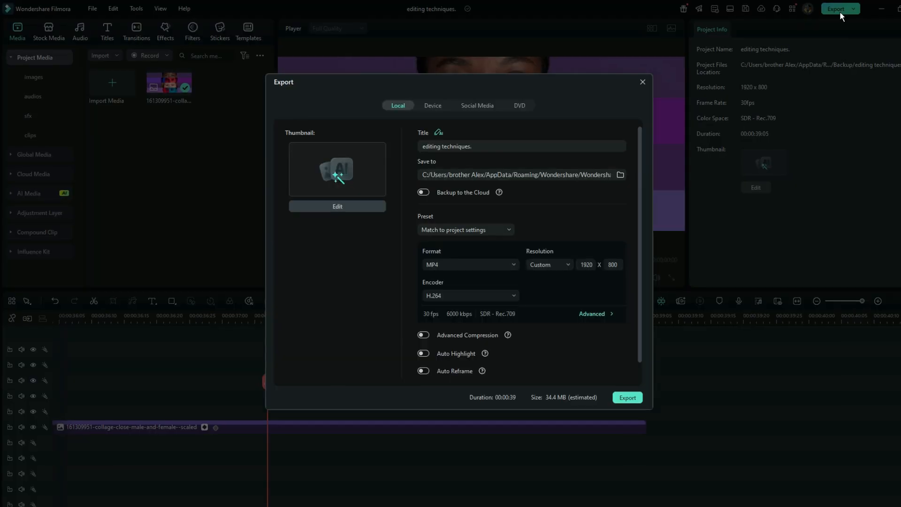
left_click(566, 264)
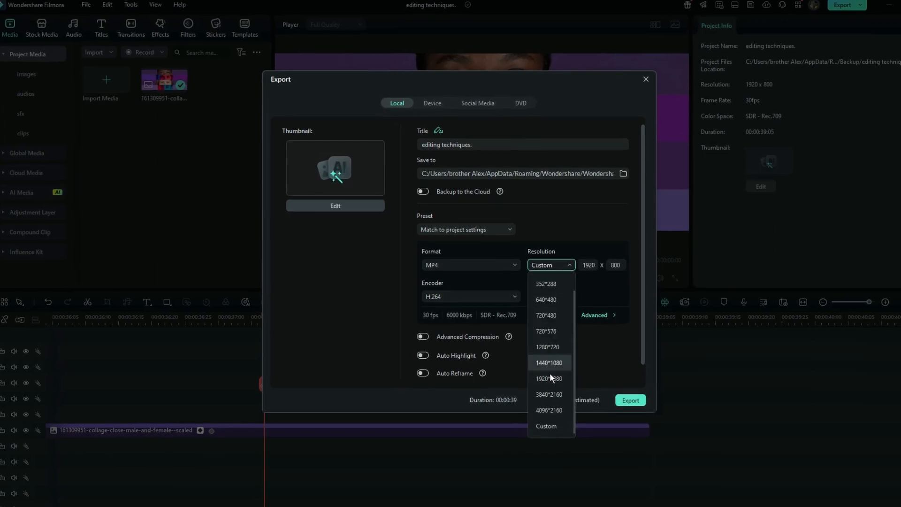
left_click(556, 394)
left_click(595, 314)
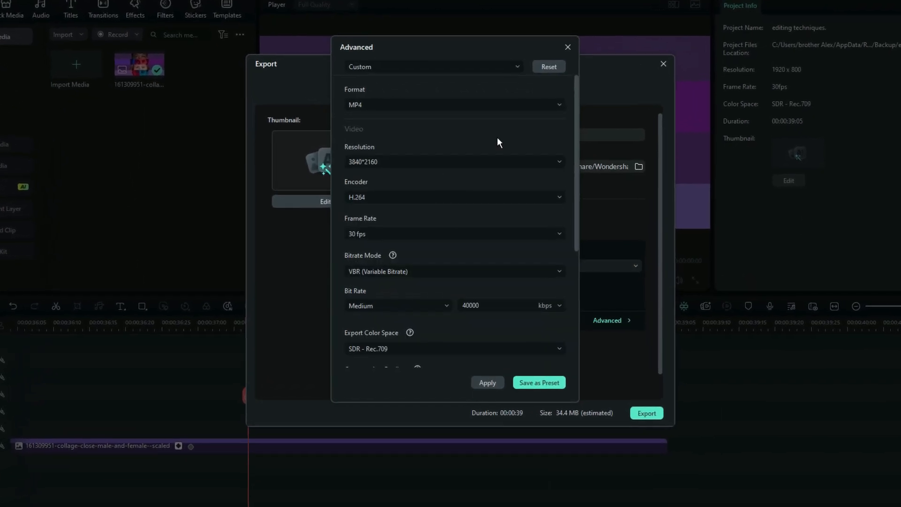
left_click(376, 233)
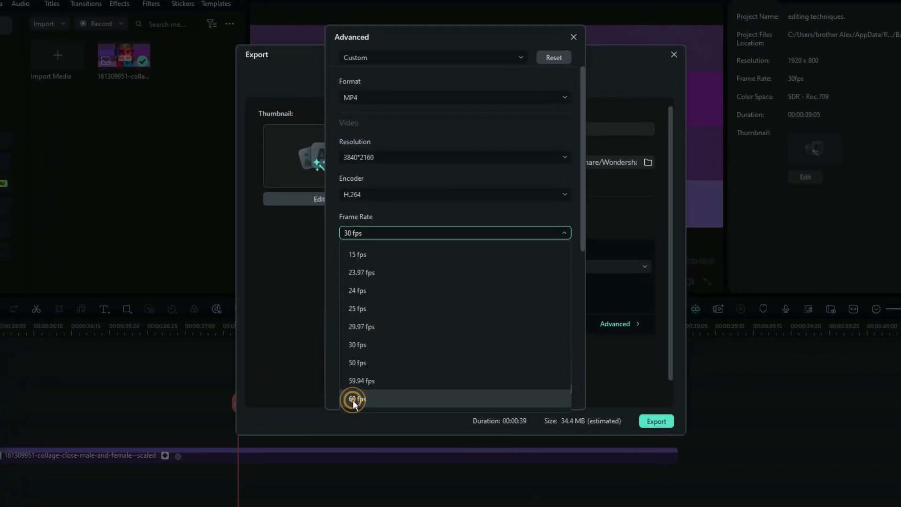
left_click(352, 396)
left_click(487, 383)
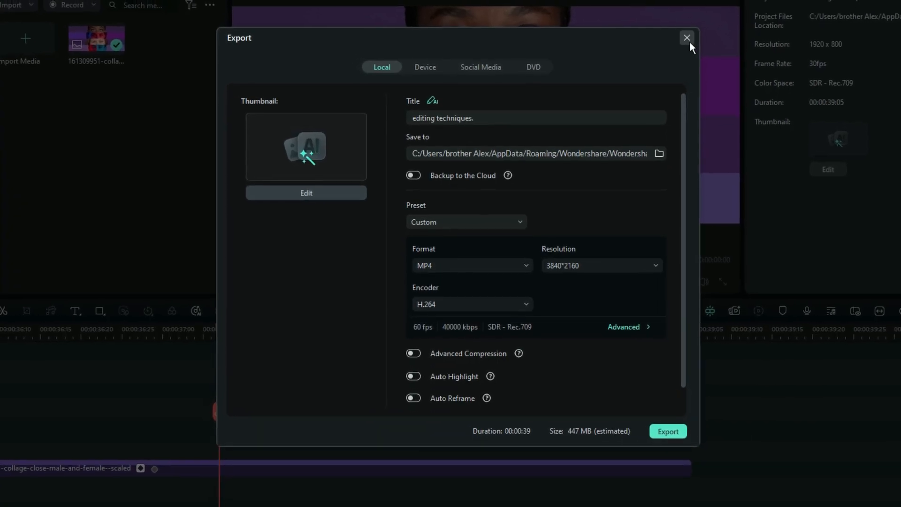
left_click(687, 38)
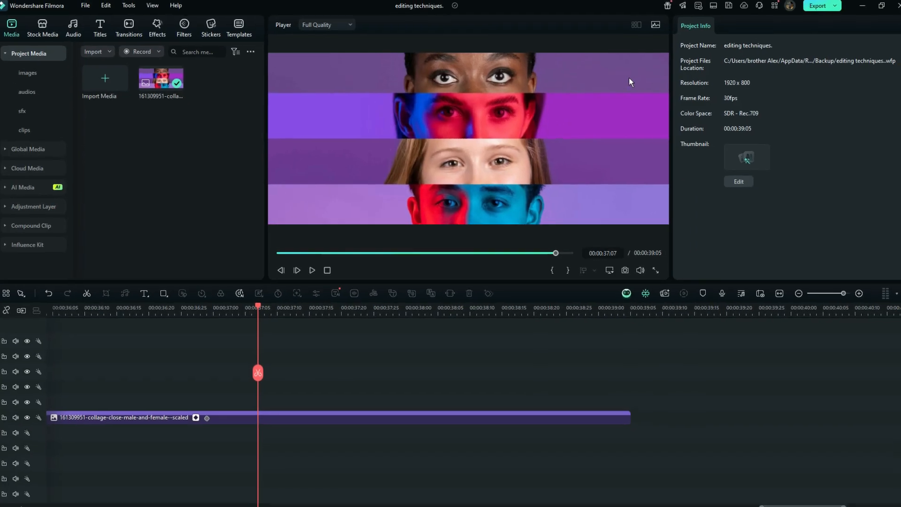